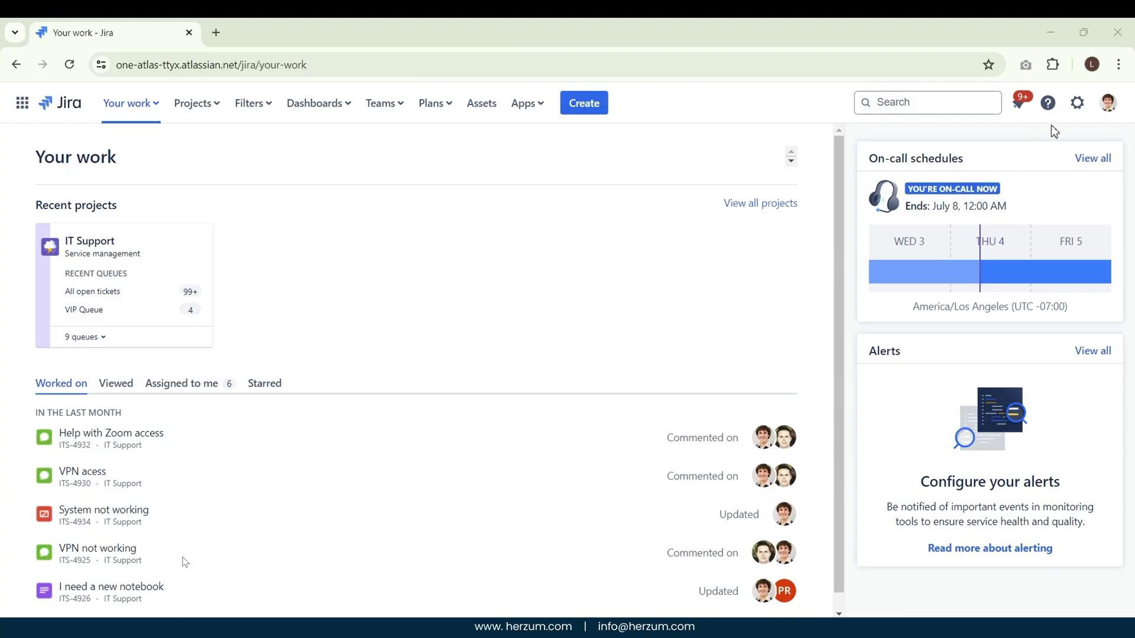
From Jira's settings gear, go to the Atlassian Intelligence page in organization settings
click(1077, 104)
scroll(869, 332, down, 2)
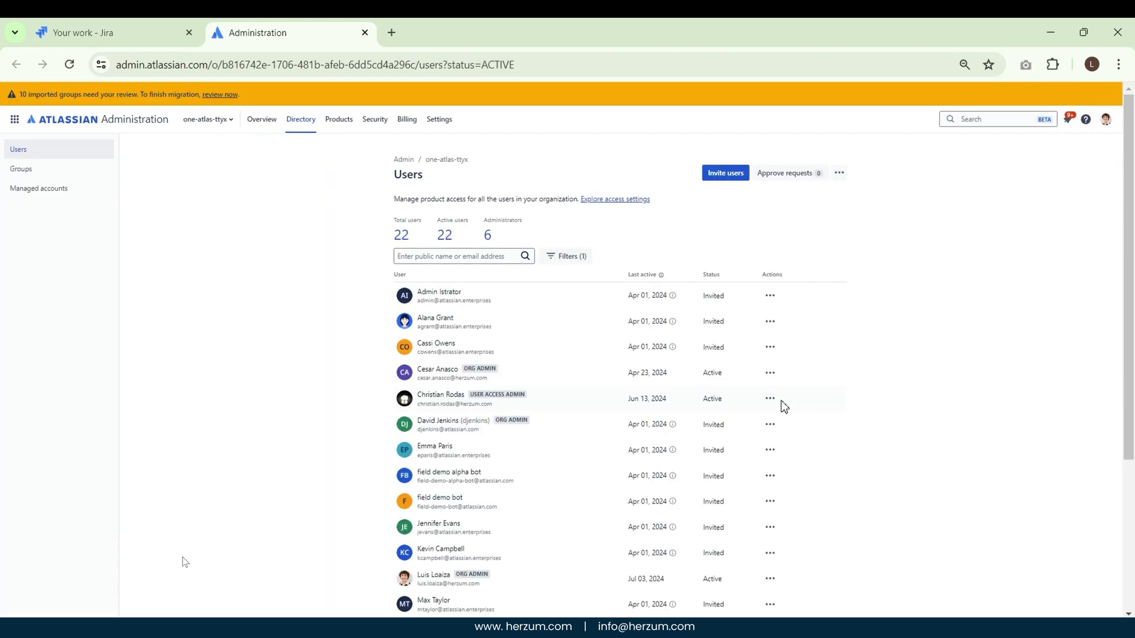
click(446, 124)
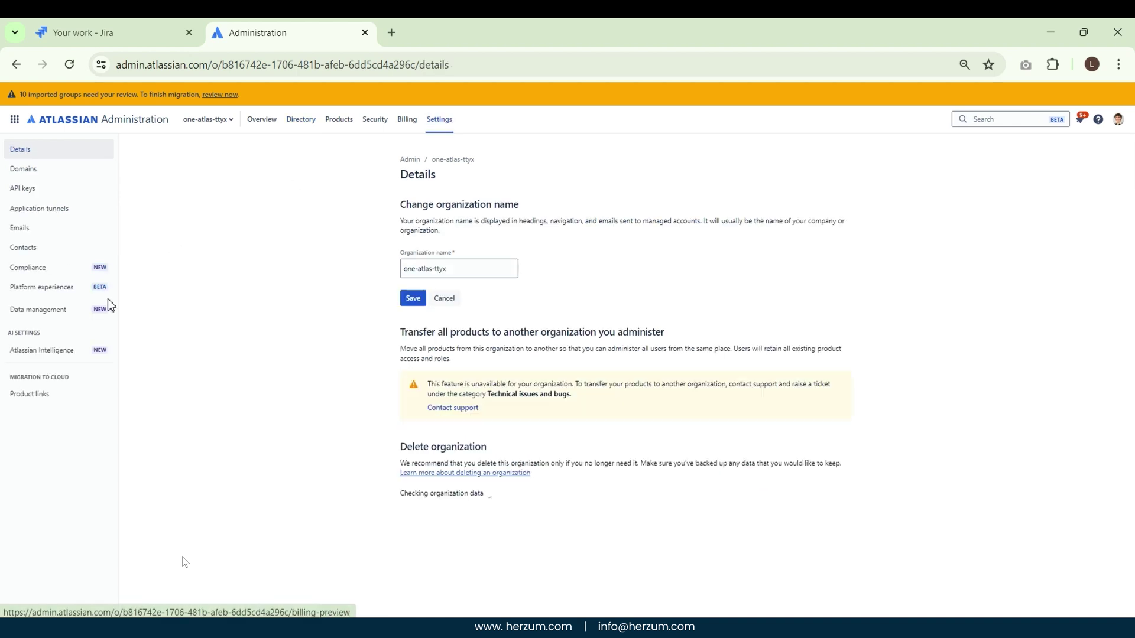
click(58, 353)
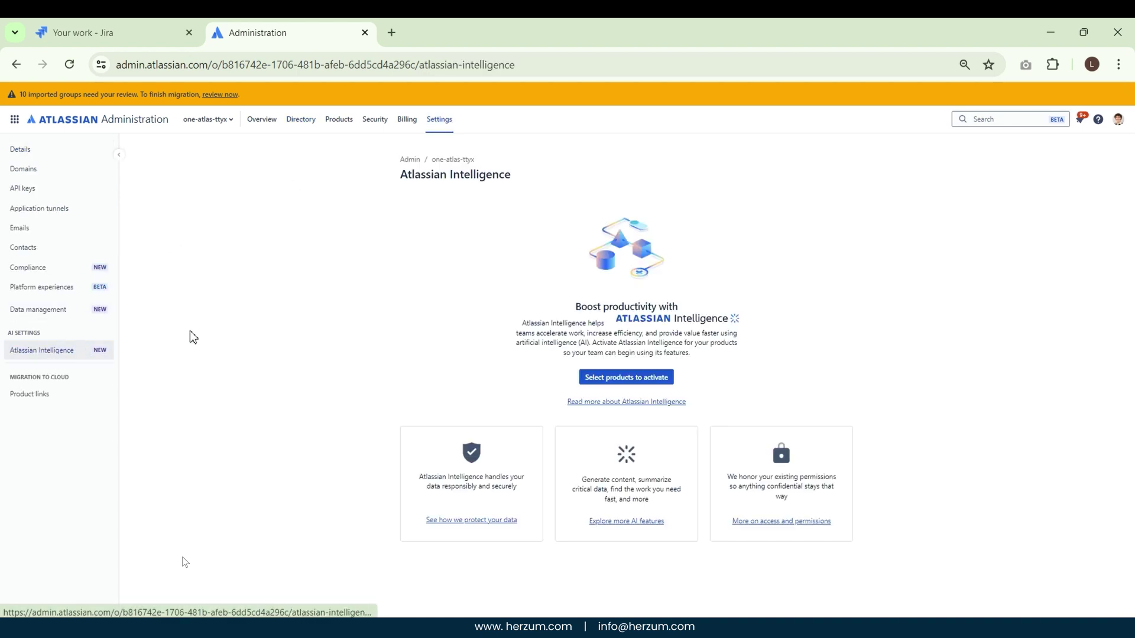
Select all six products, accept the Atlassian Intelligence terms, and activate
click(640, 384)
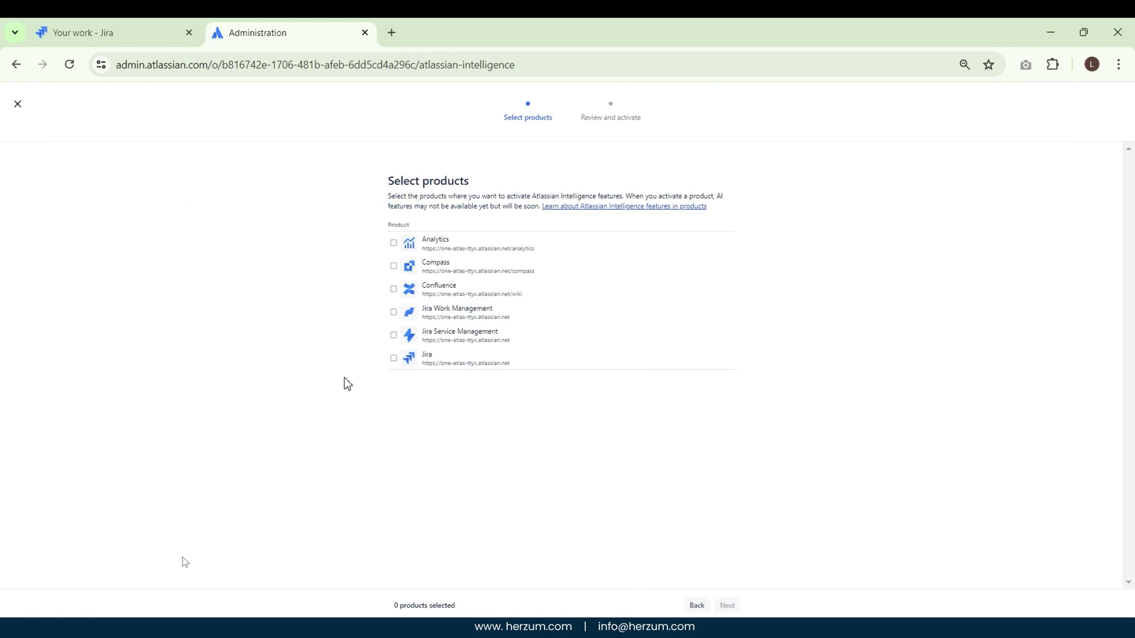
click(394, 241)
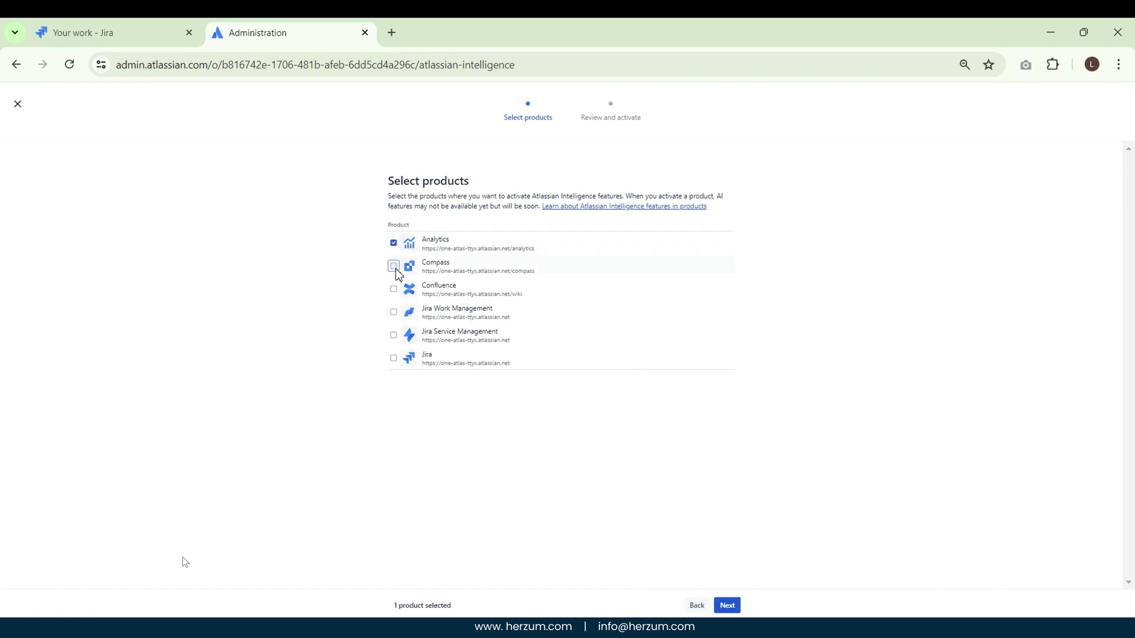
click(394, 266)
click(393, 288)
click(394, 312)
click(394, 335)
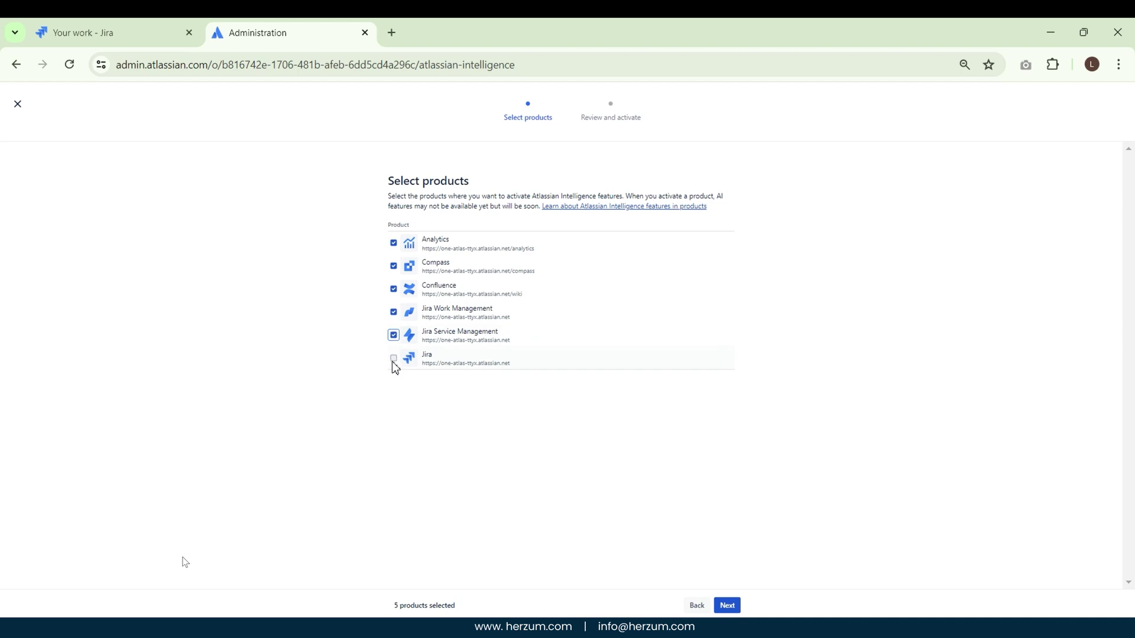
click(395, 357)
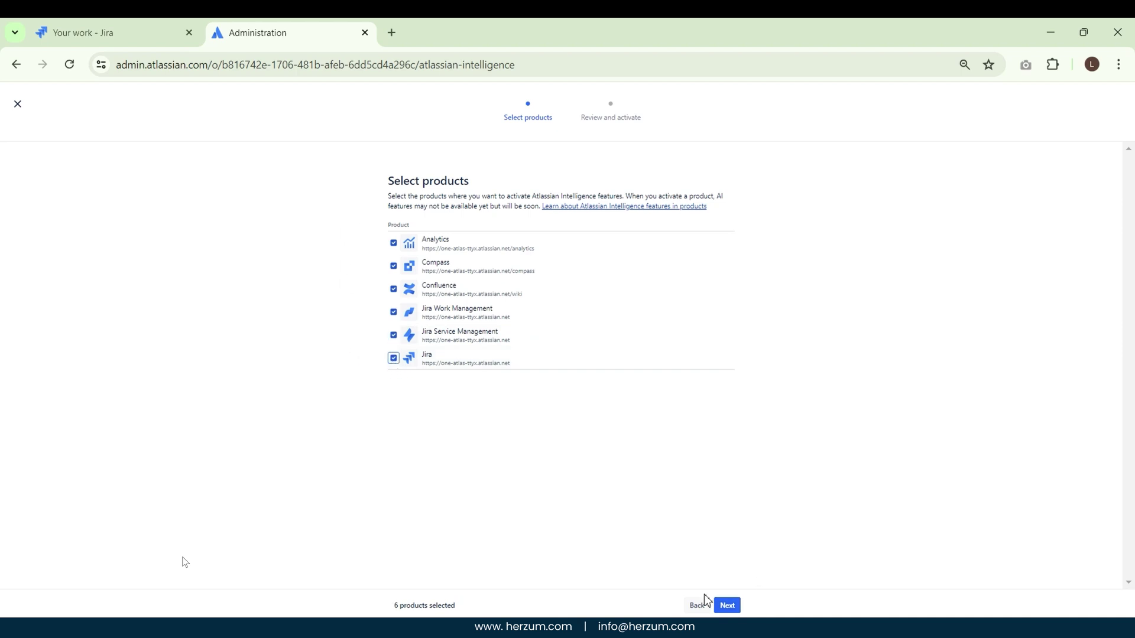
click(730, 607)
click(431, 449)
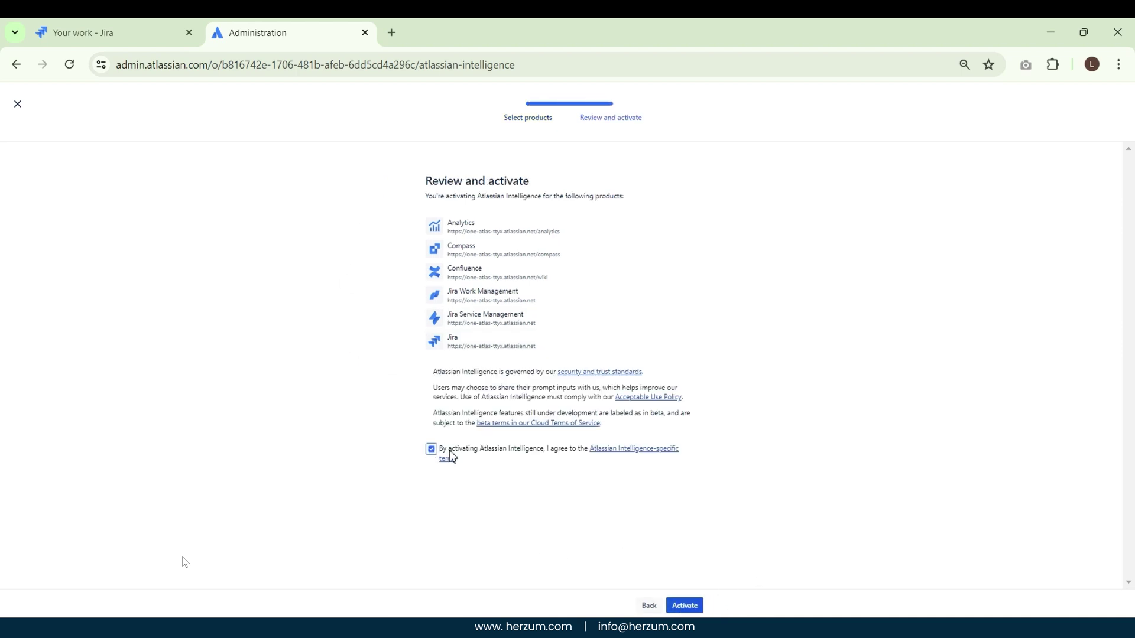
click(685, 606)
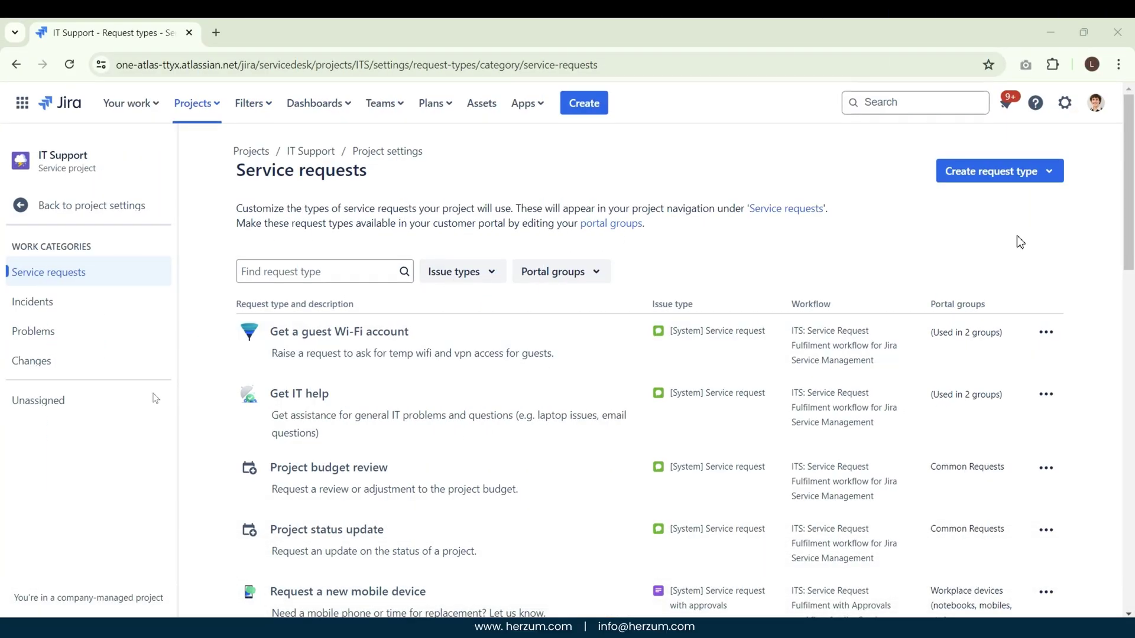
Generate AI request types from the prompt 'I work in the project management department'
click(1052, 178)
click(1008, 266)
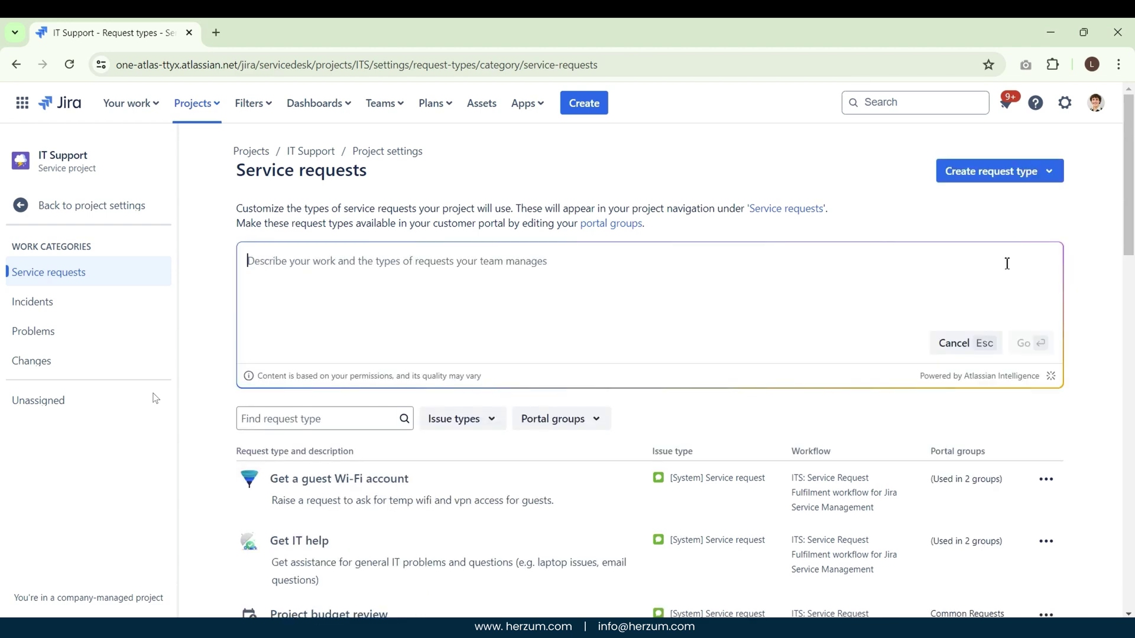
text(I work)
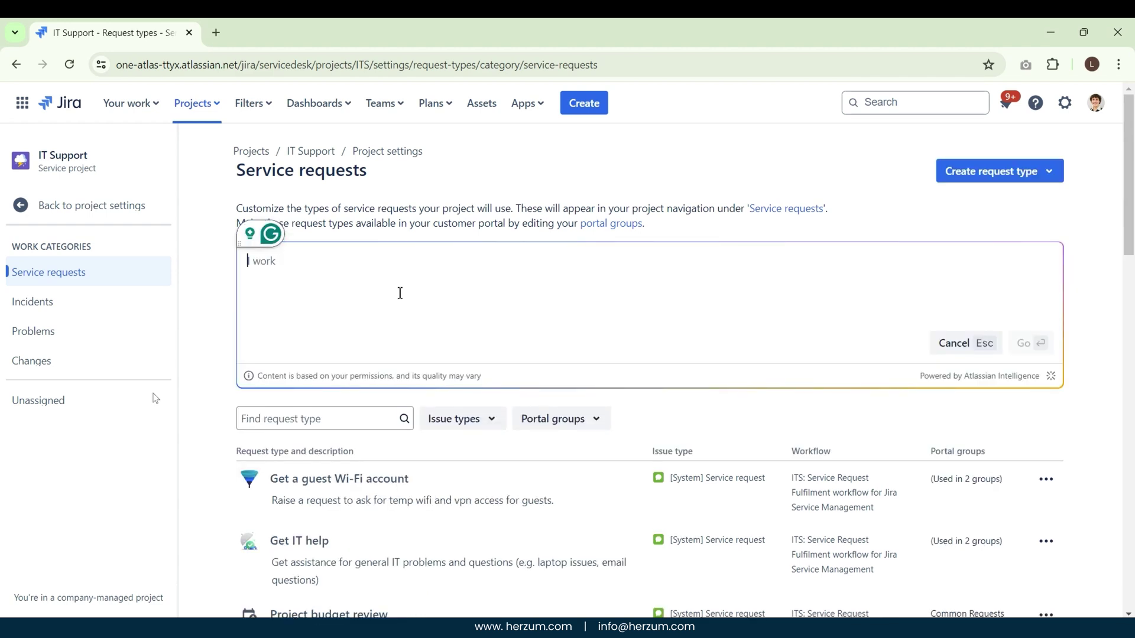
text( in an HR team thaes onboar)
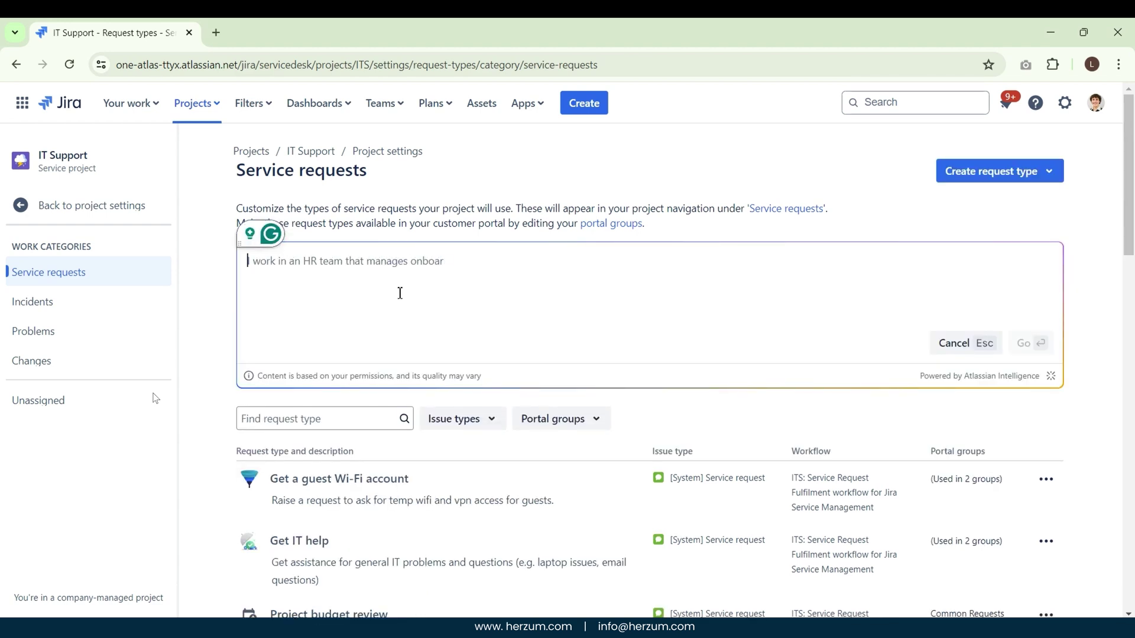
text(ding)
text(I work)
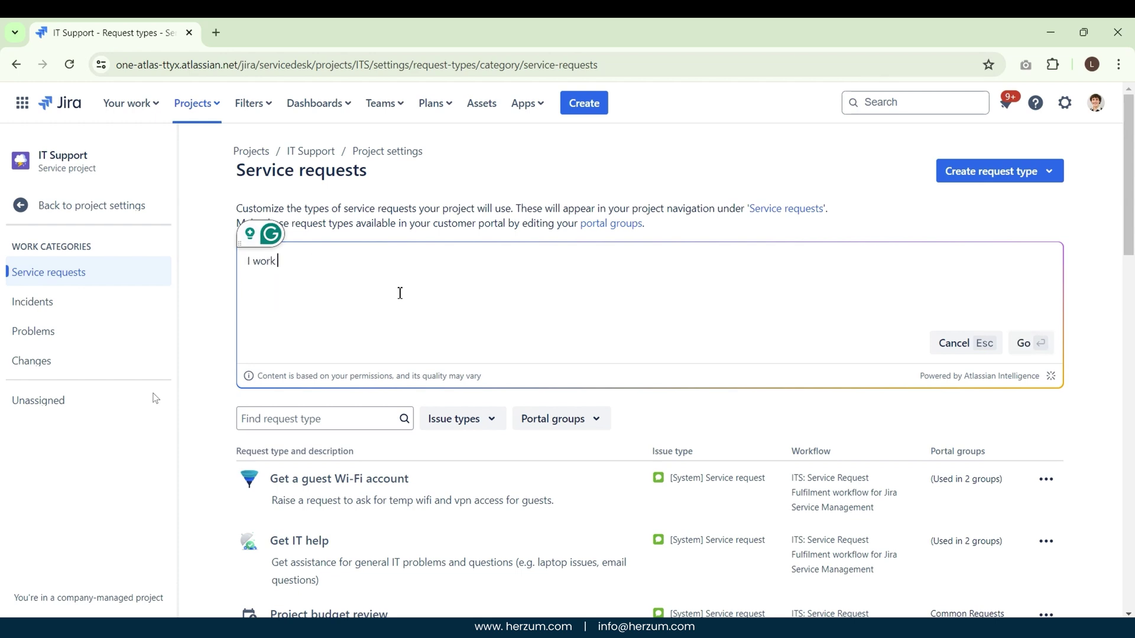
text( in the project )
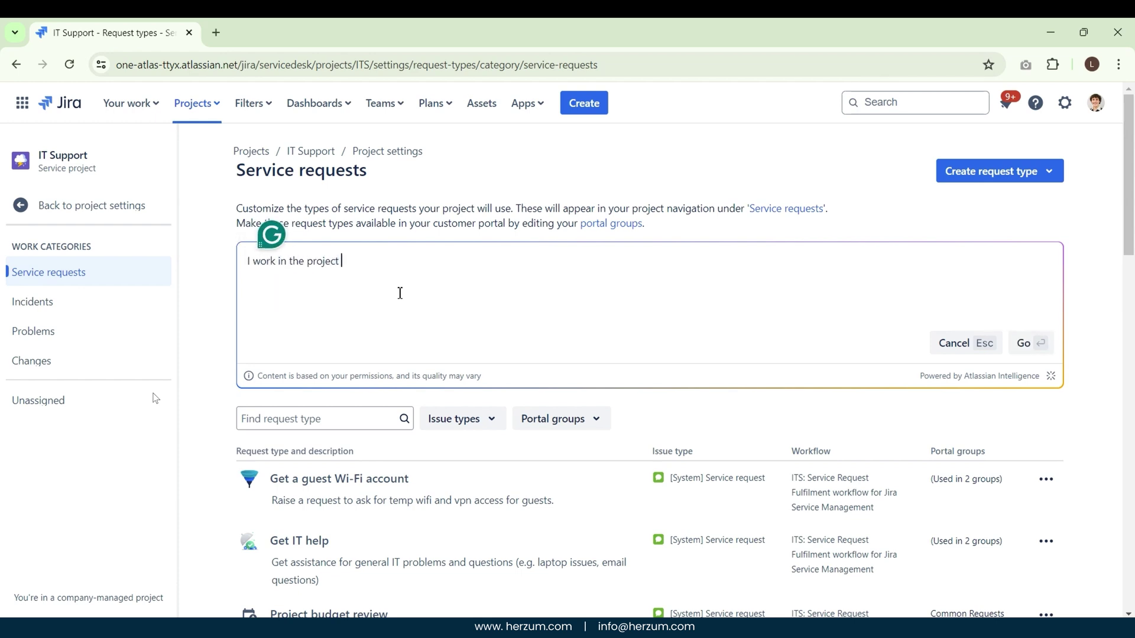
text(management depa)
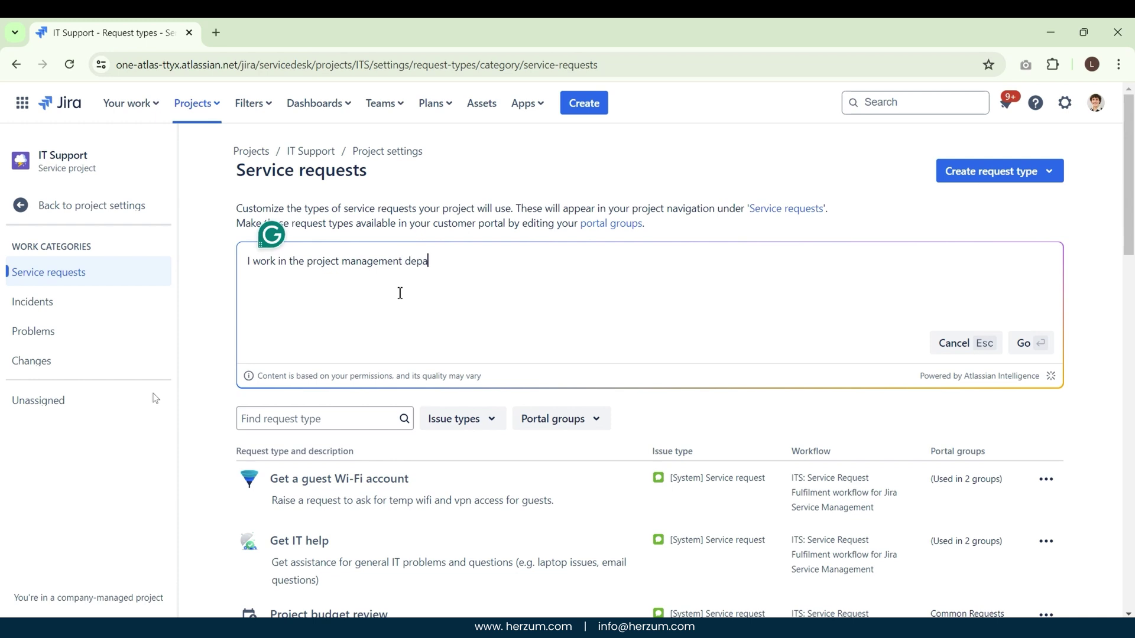
text(rtment)
key(Return)
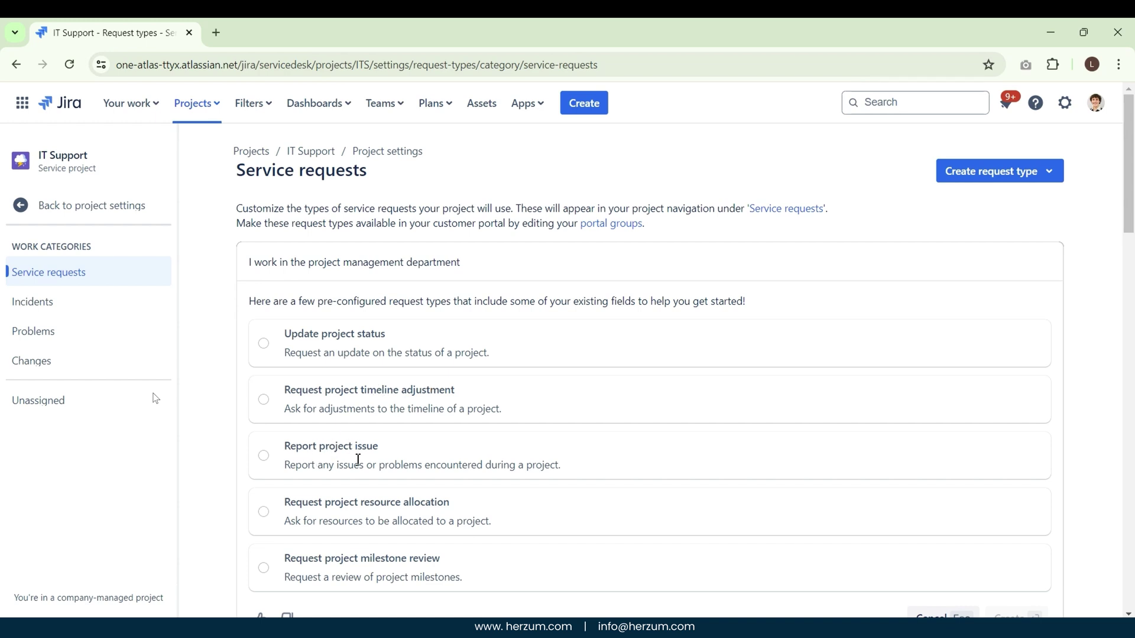
Create the suggested 'Update project status' request type in the Common Requests portal group
click(264, 345)
scroll(228, 386, down, 2)
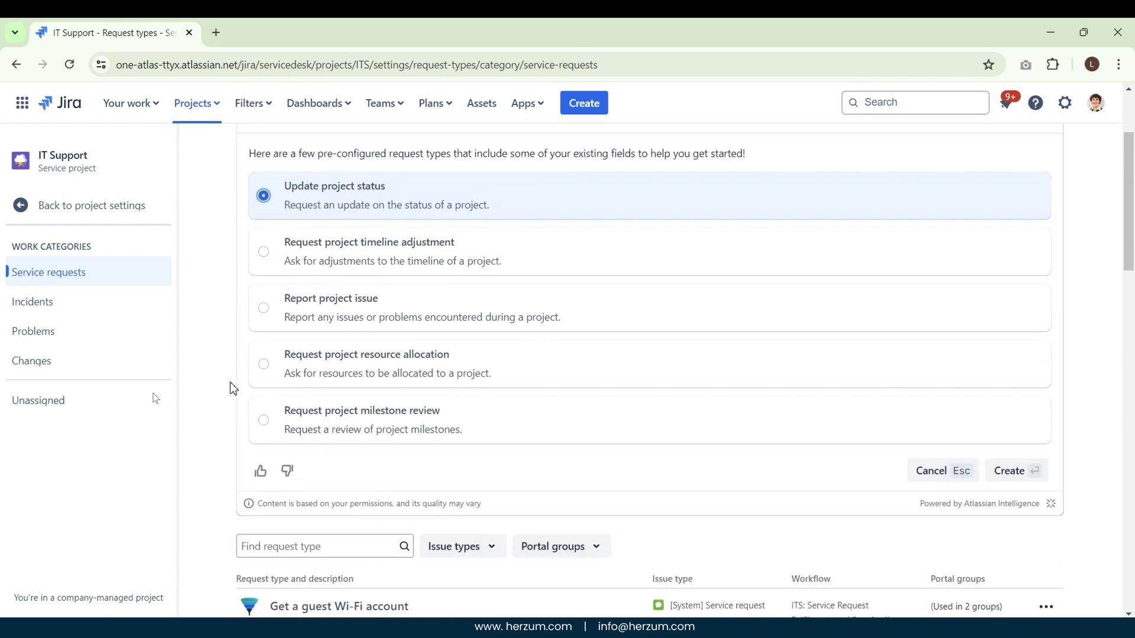
click(1020, 479)
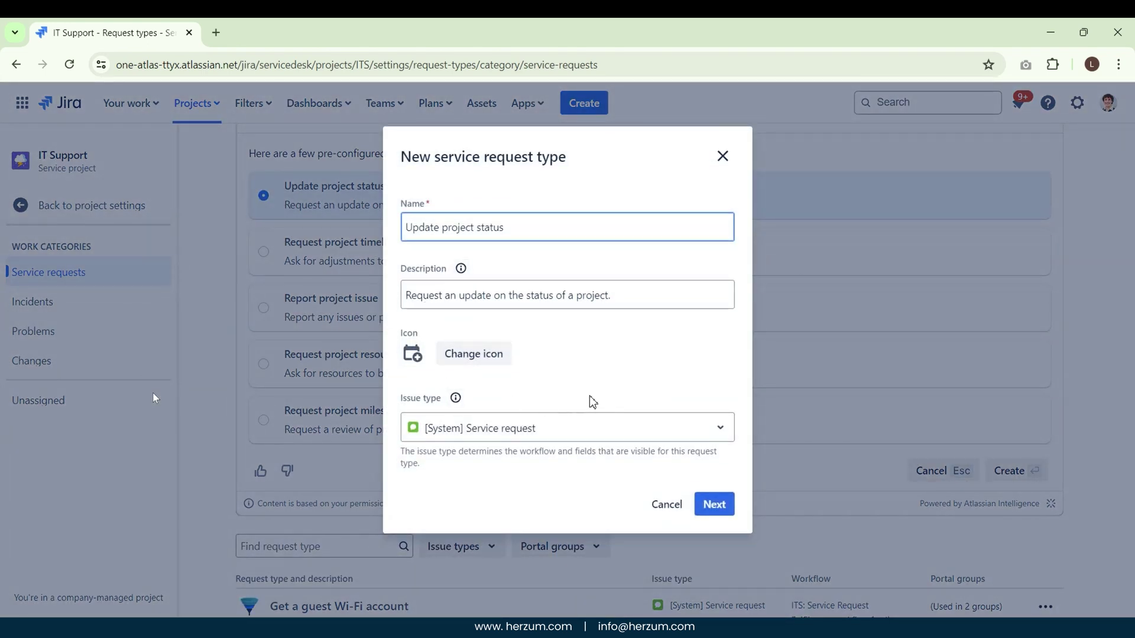
click(714, 506)
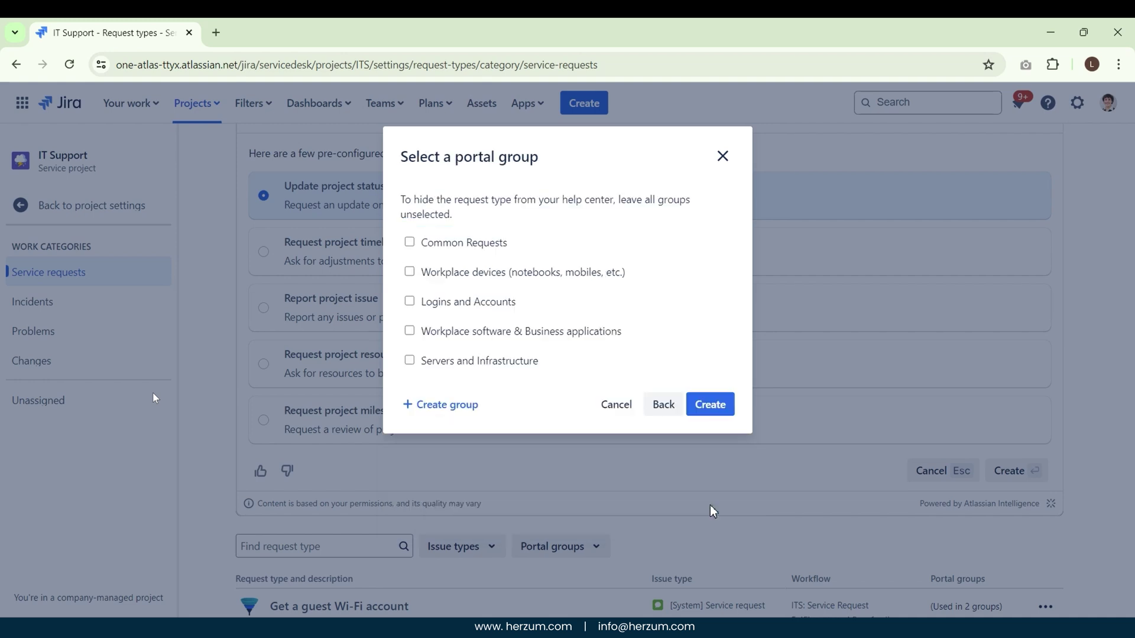
click(469, 247)
click(710, 404)
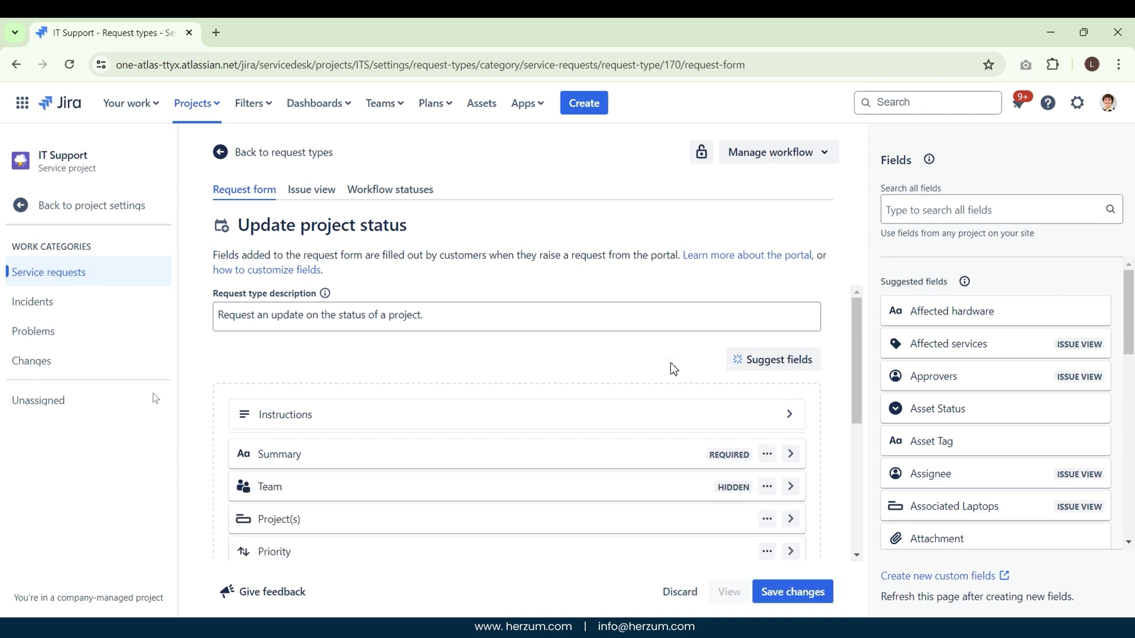
Have Atlassian Intelligence suggest custom fields for the Update project status form
click(777, 362)
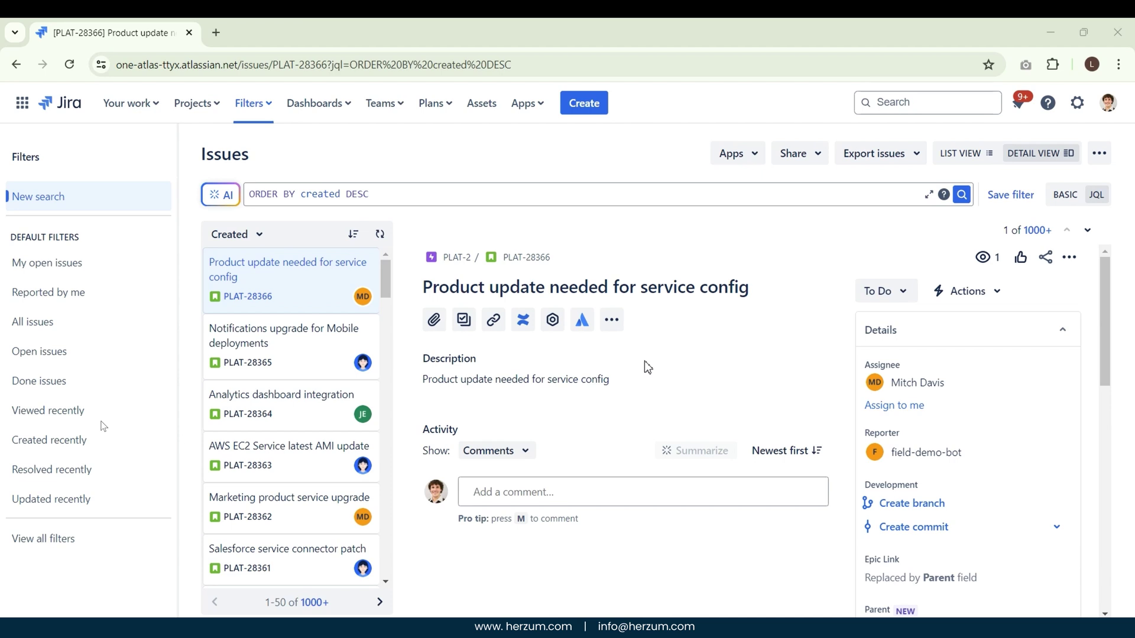
Run an AI plain-language search for all tickets you created in the last few days
click(1065, 196)
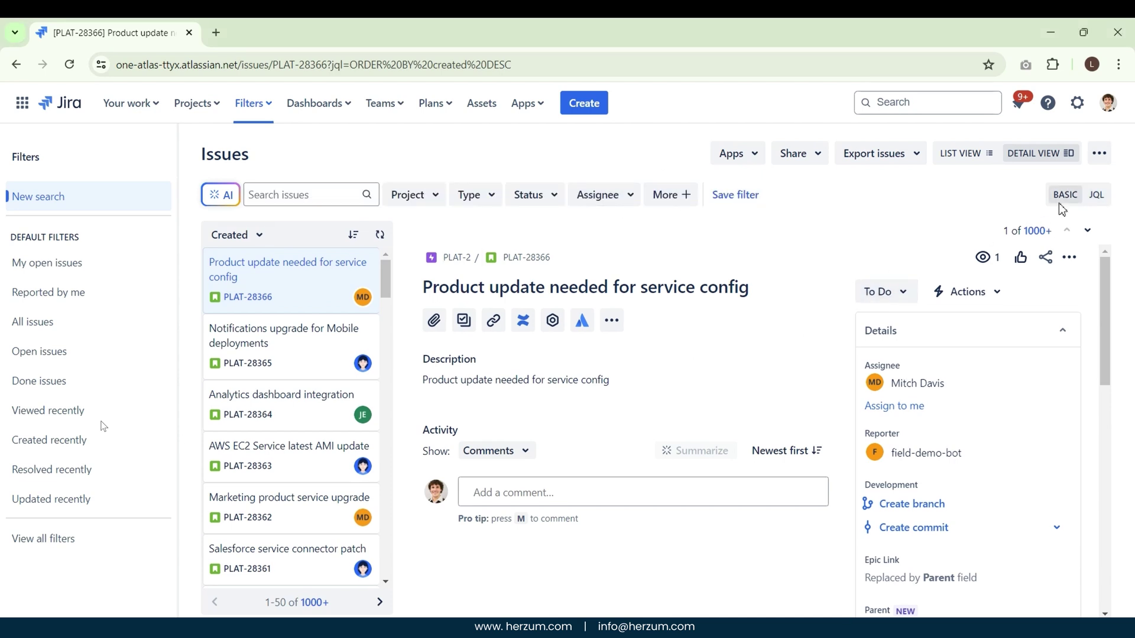
click(1096, 196)
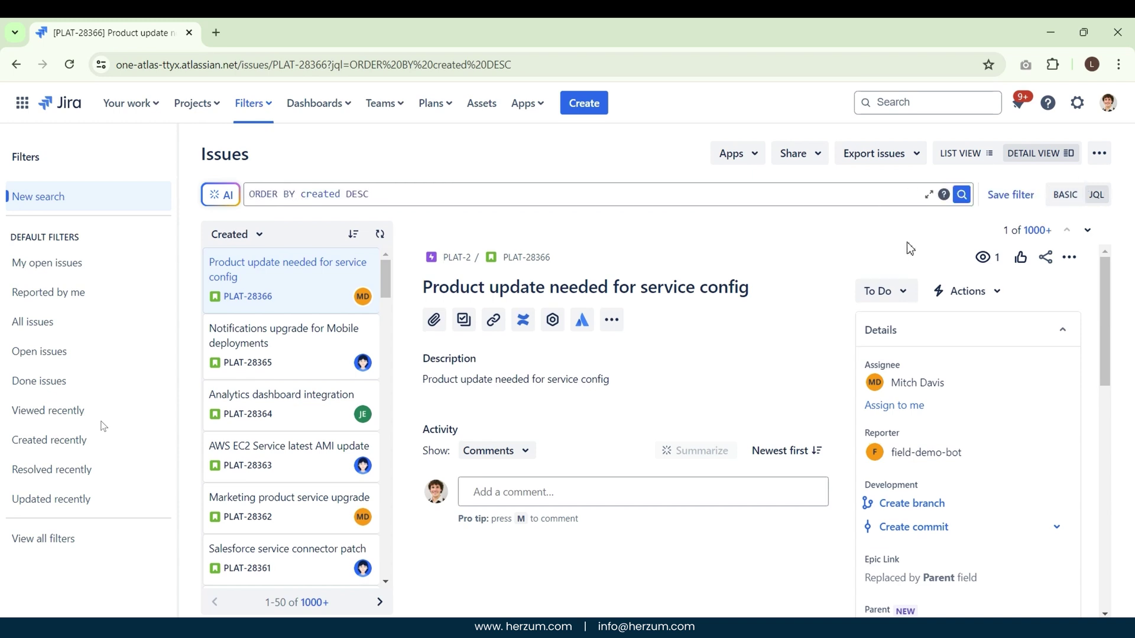
click(222, 197)
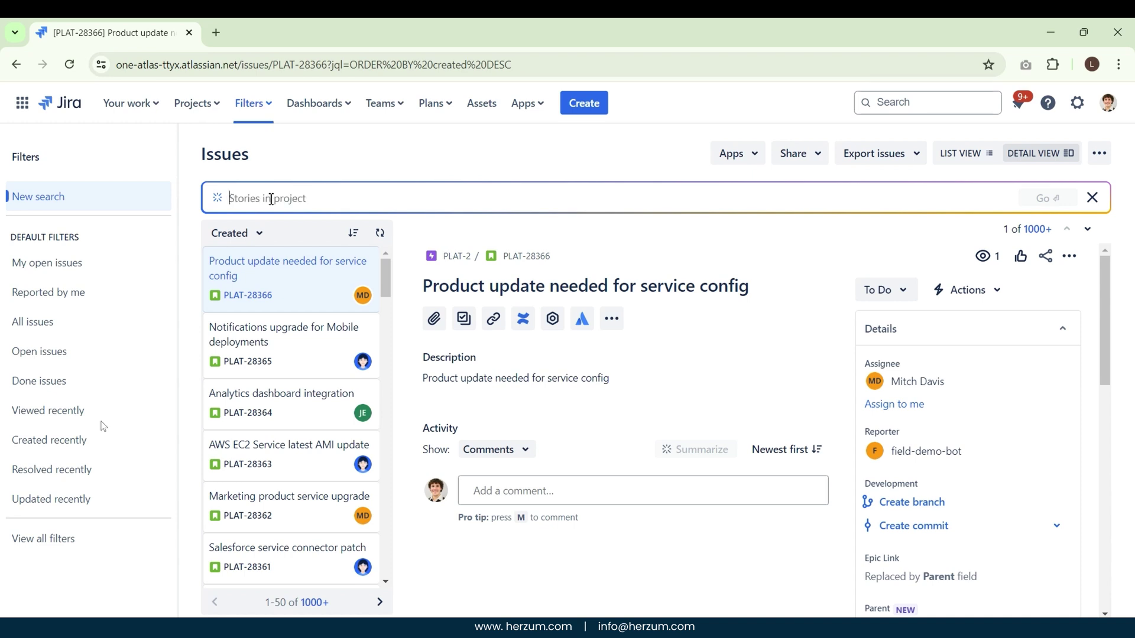
text(all)
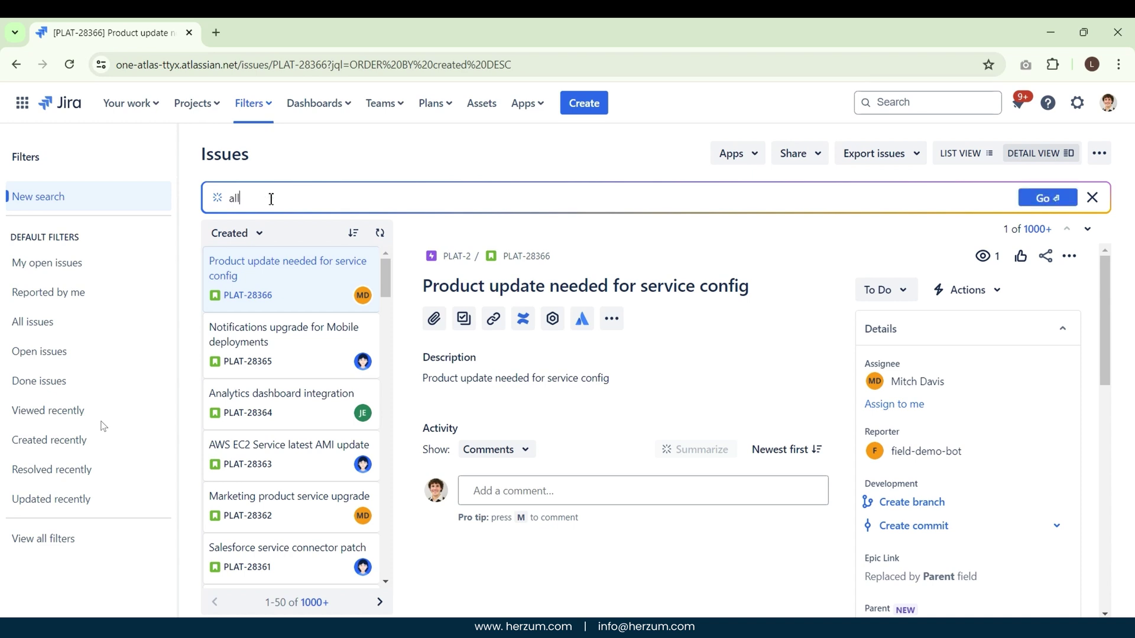
text( the ticket )
text(that i have cre)
text(ated in the la)
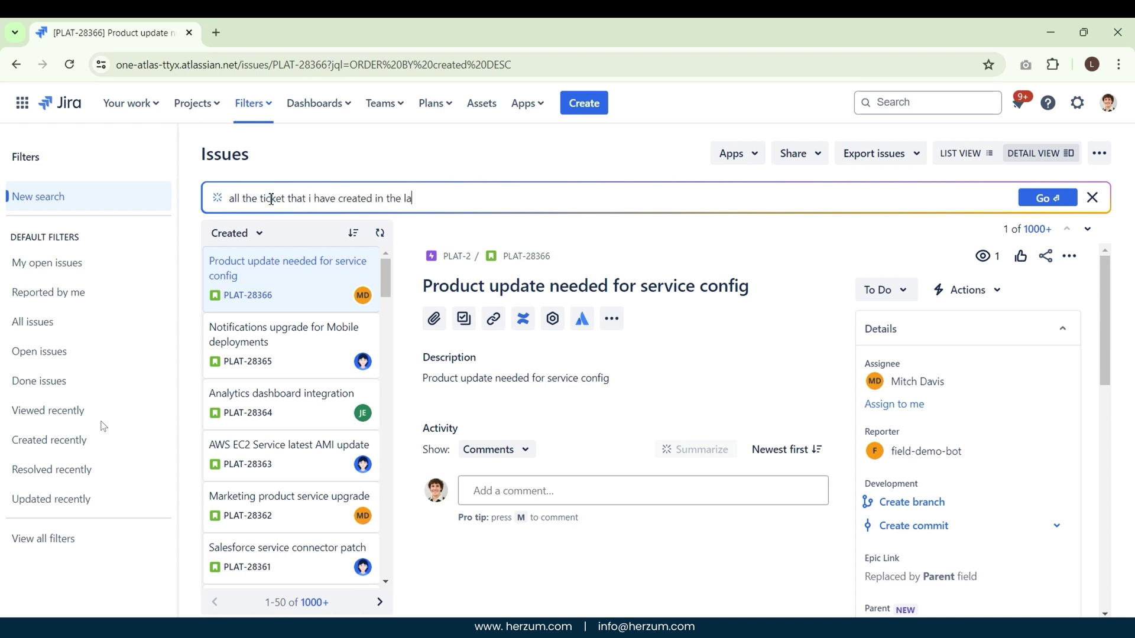
text(0 days)
key(Return)
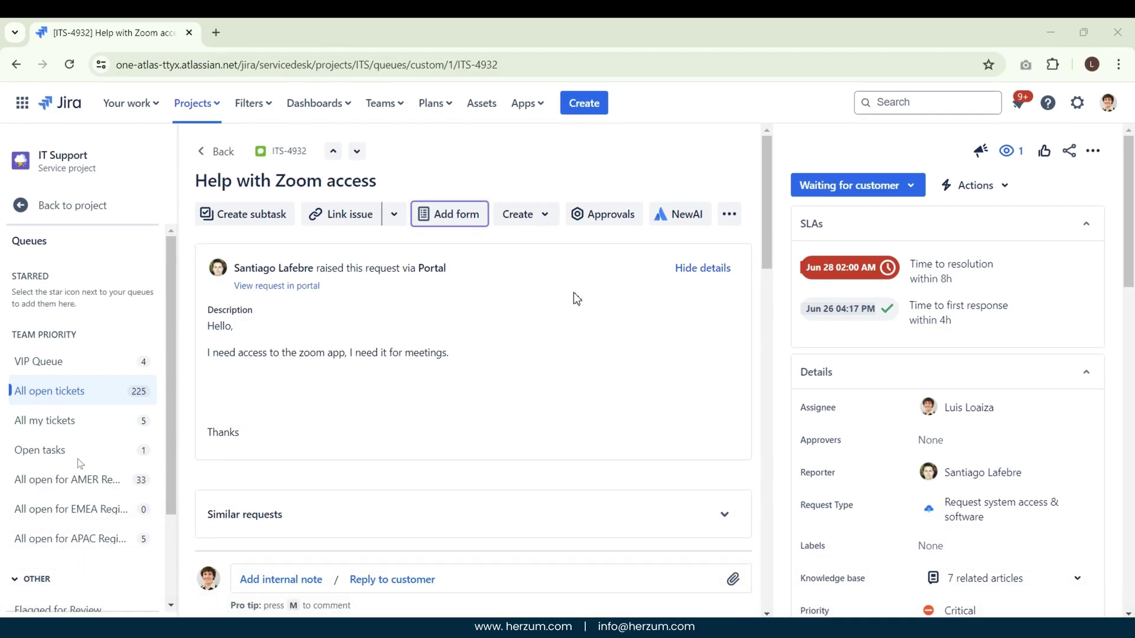
scroll(743, 340, down, 3)
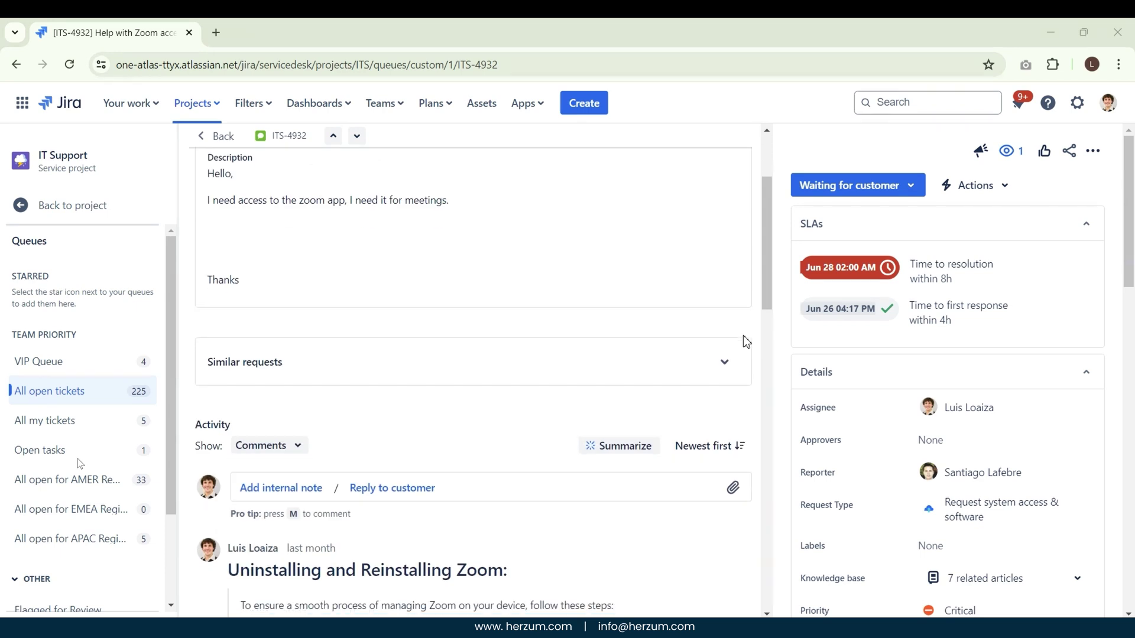
Summarize the description and comments of ITS-4932 'Help with Zoom access' with AI
click(623, 378)
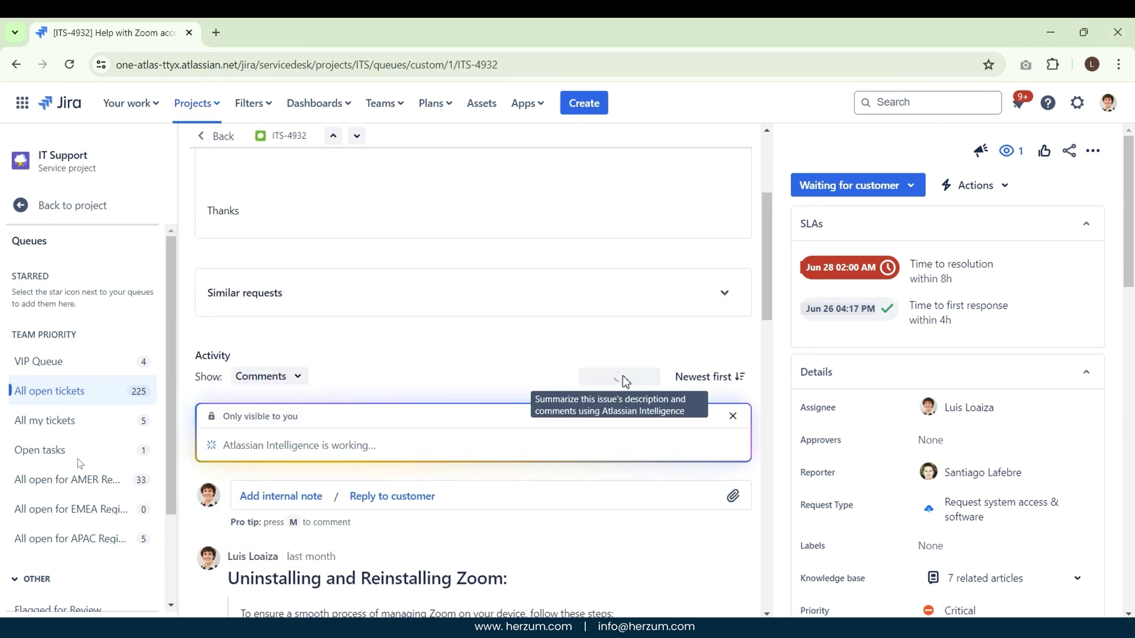
scroll(622, 382, down, 1)
scroll(622, 382, down, 2)
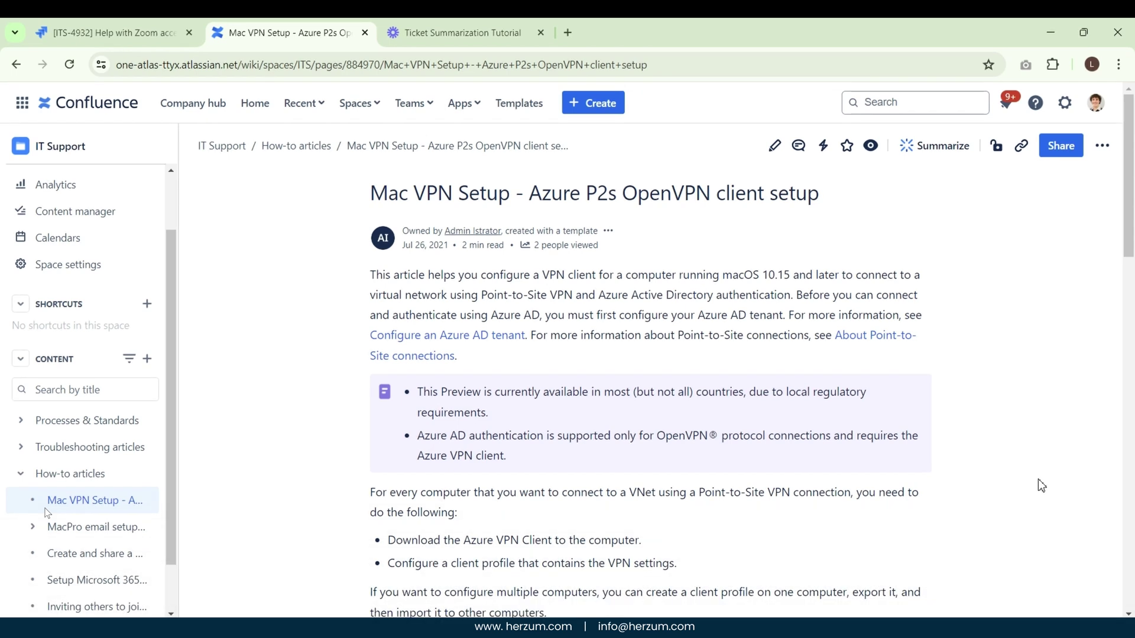
Get an AI summary of the Mac VPN Setup article
click(944, 145)
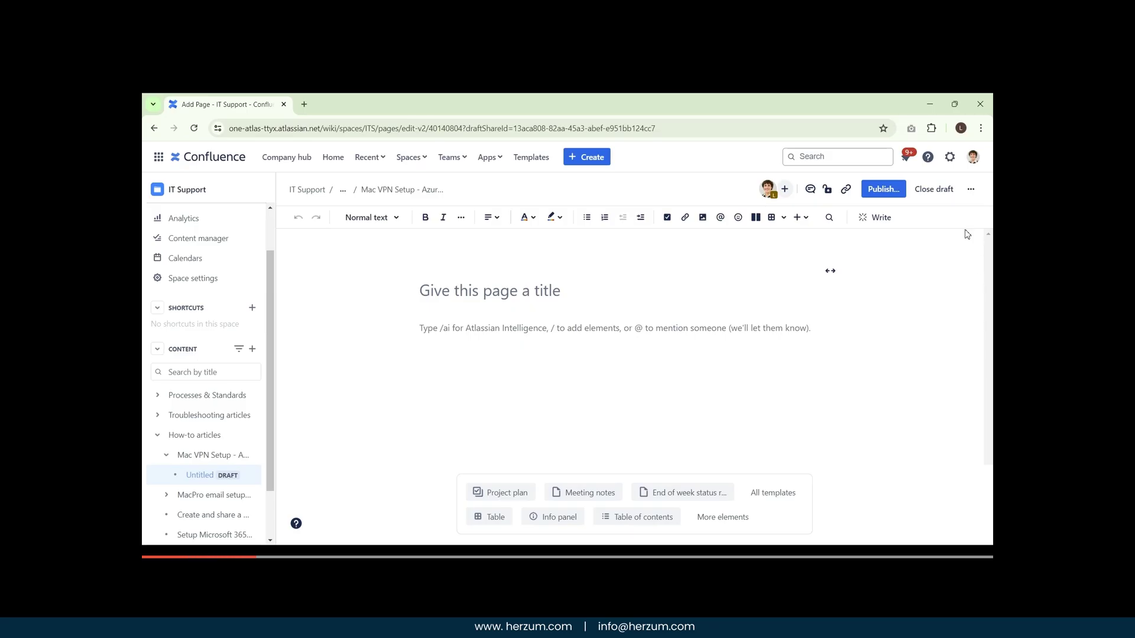
Insert the AI's answer to 'Create a process to request a new laptop' into the draft
click(878, 219)
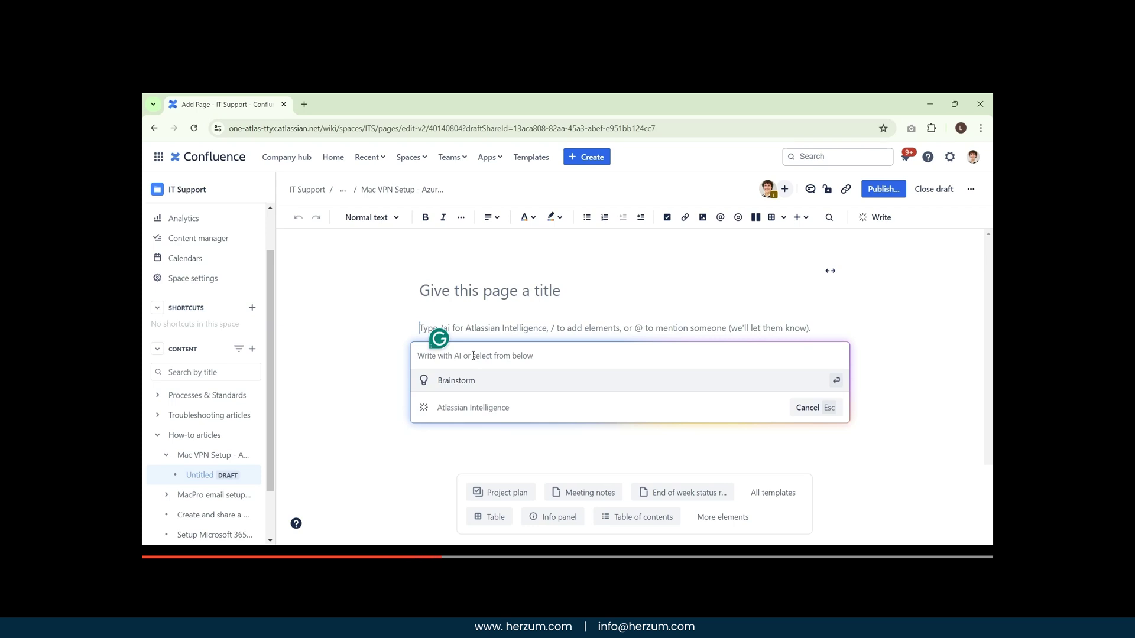
text(Create a process)
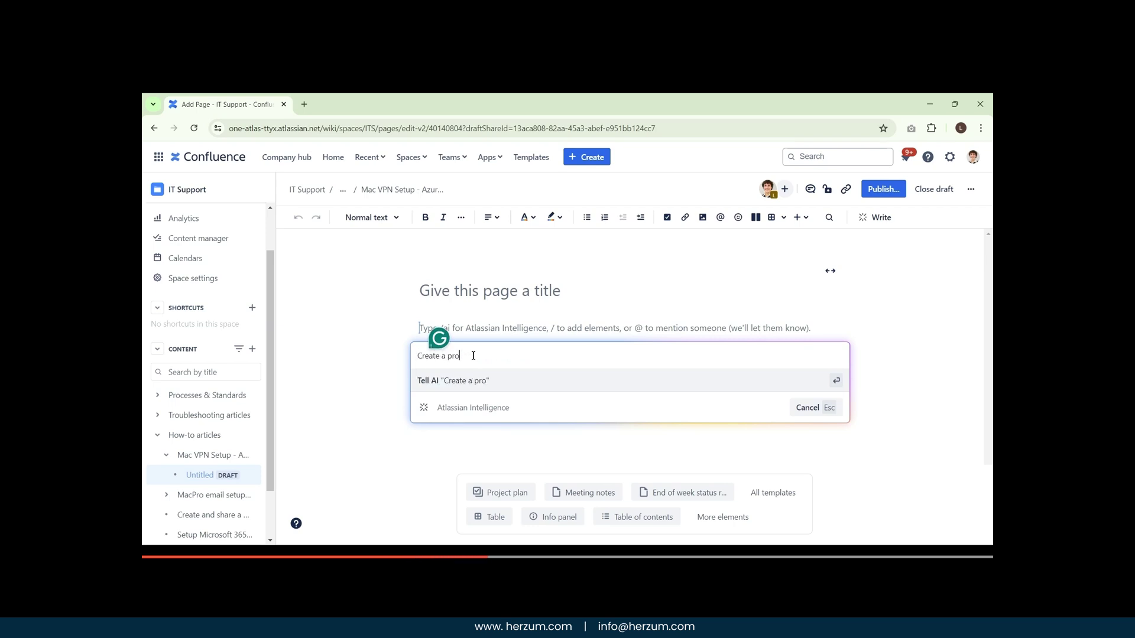
text( t)
text(o request a new lap)
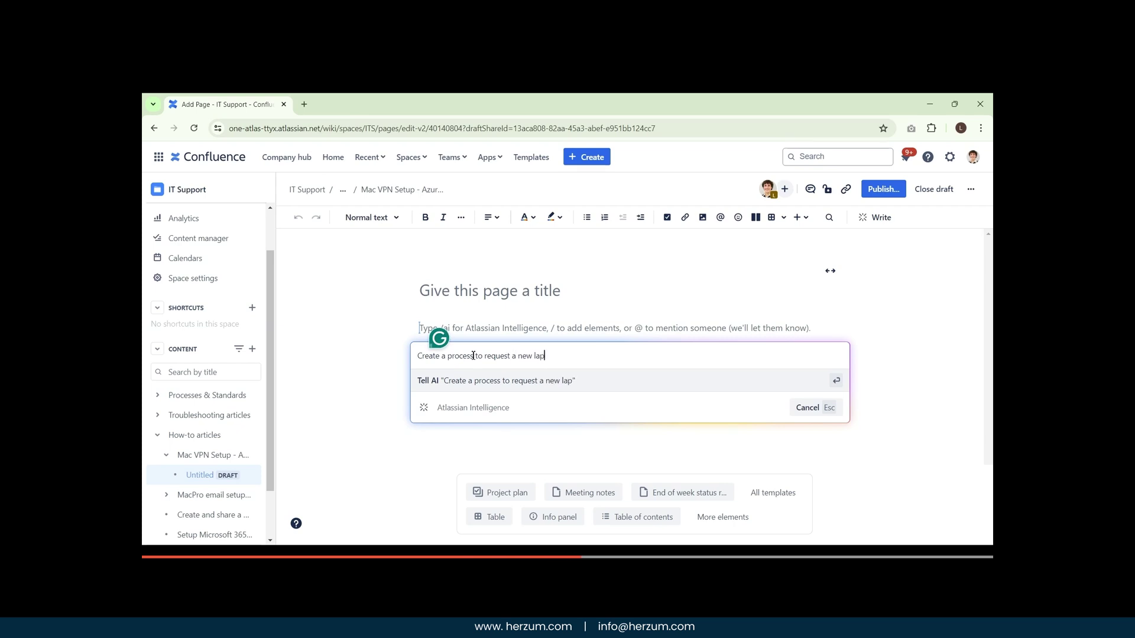
text(top)
key(Return)
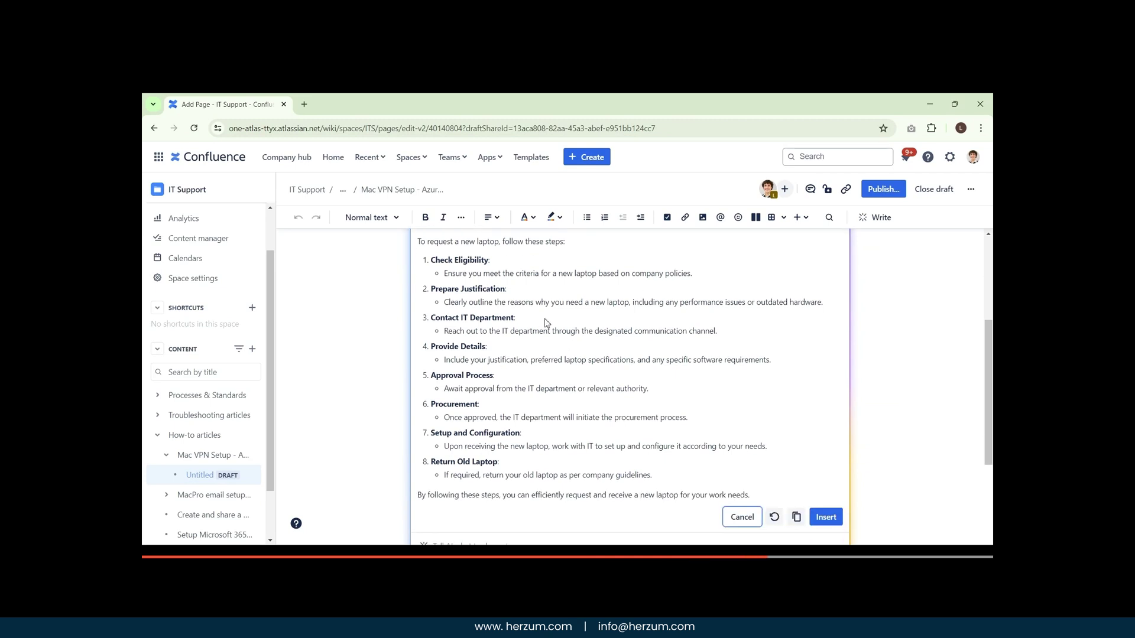
click(824, 519)
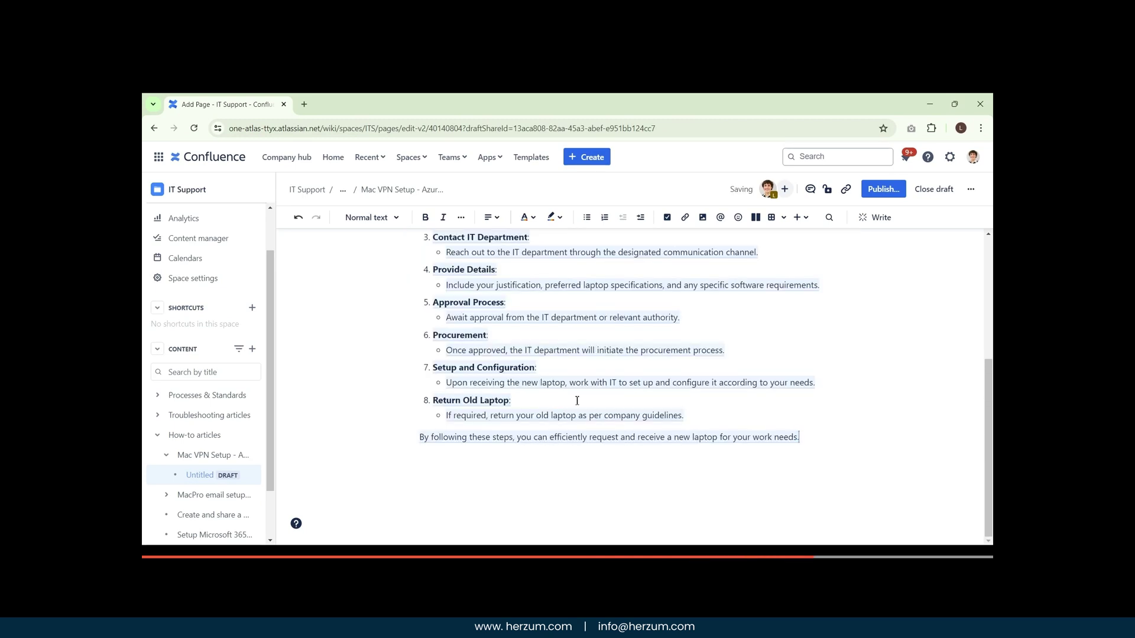
scroll(653, 327, up, 3)
scroll(583, 421, down, 1)
scroll(654, 459, up, 3)
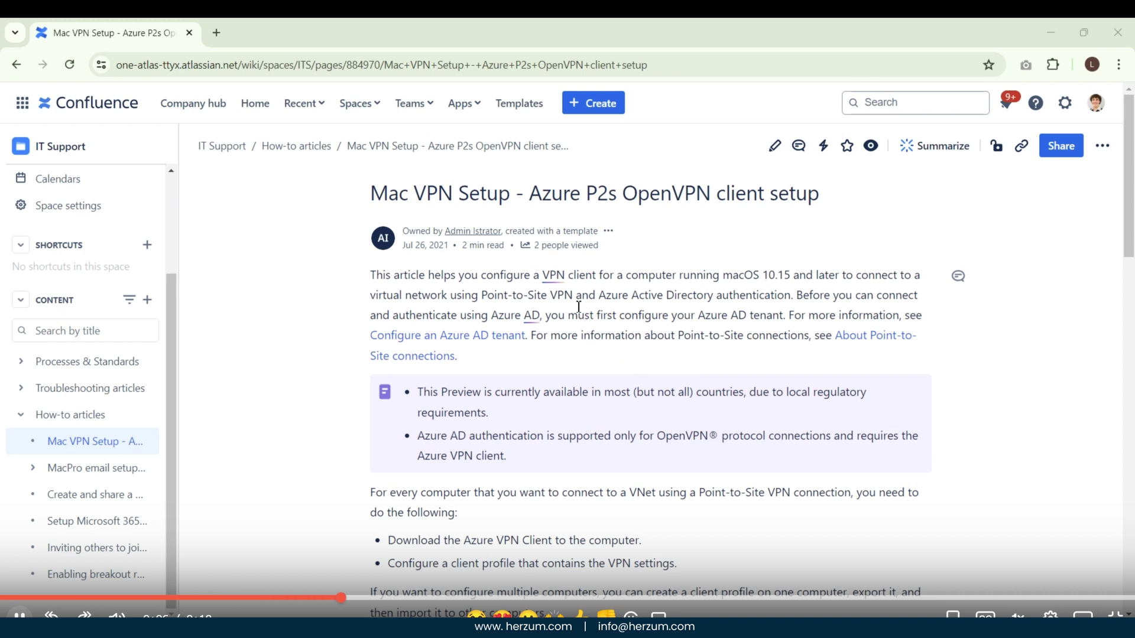
Select 'VPN' in the Mac VPN Setup article and ask AI to define it
drag(575, 296, 550, 295)
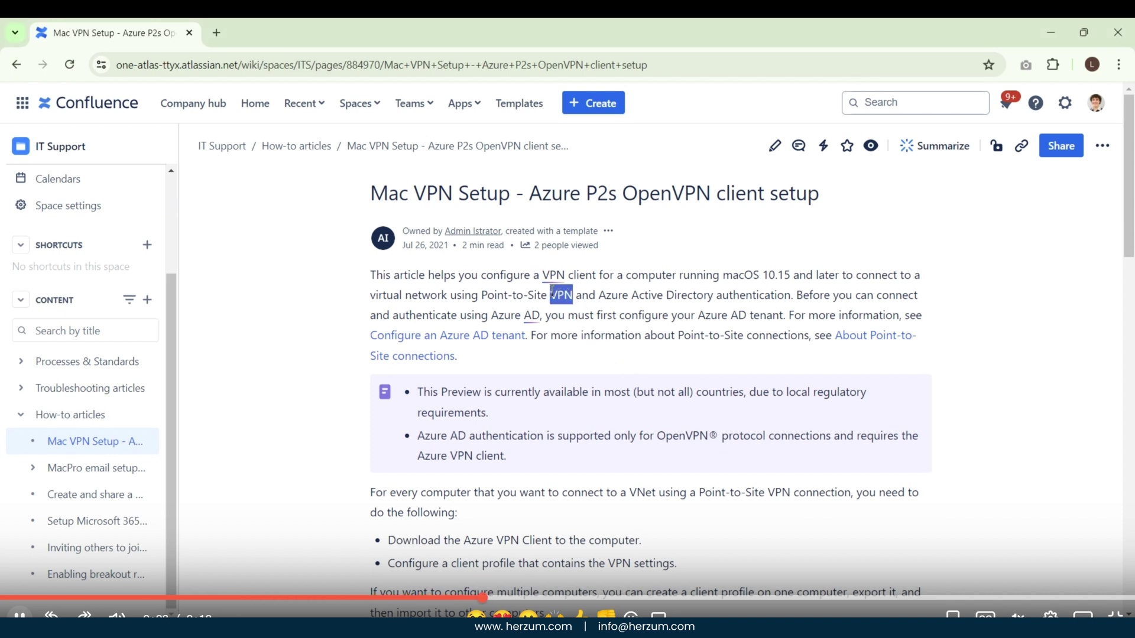
click(555, 262)
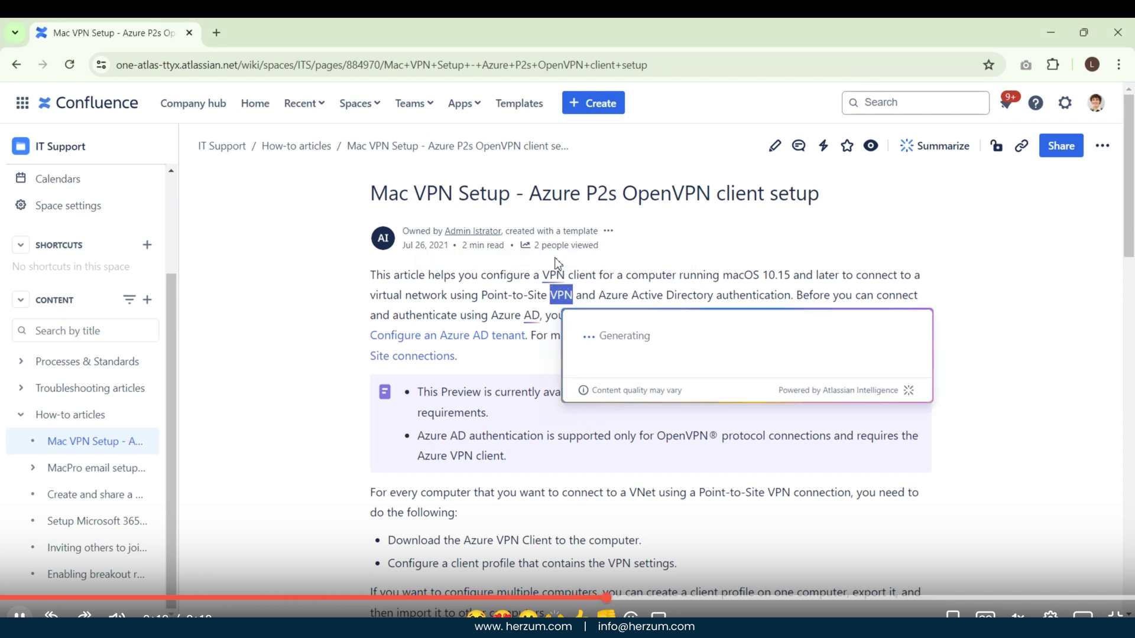